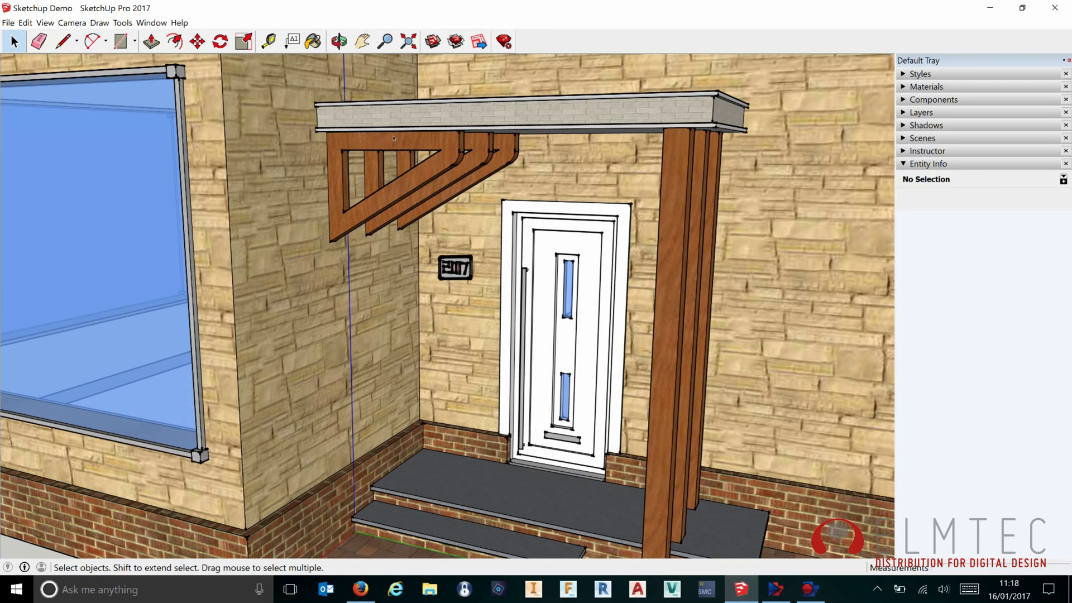
# Zoom out from the porch and orbit to a frontal view of the whole two-storey house.
pyautogui.scroll(-10, 536, 253)
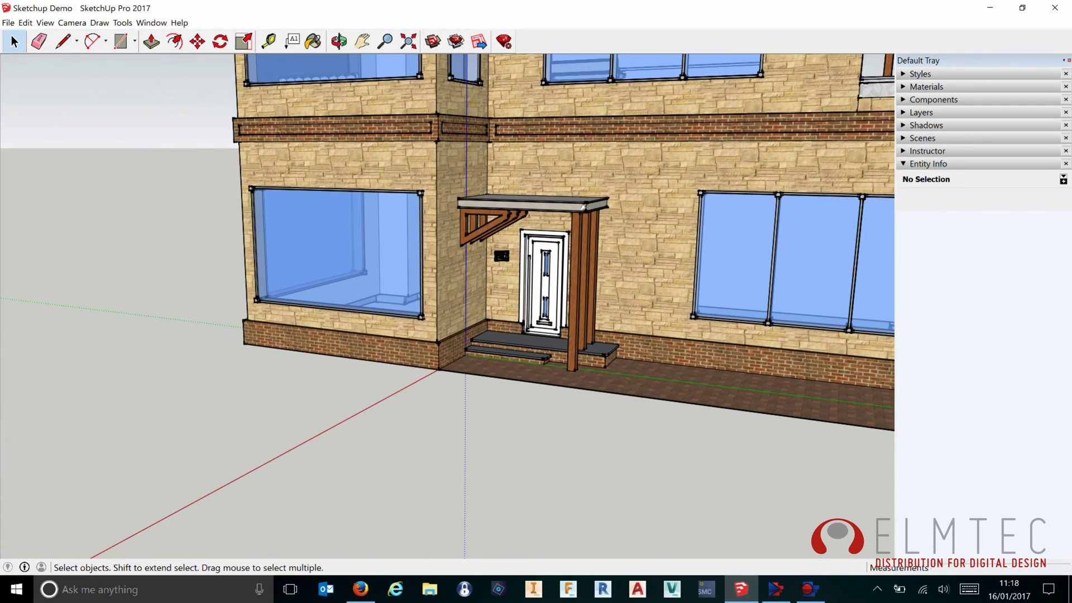
pyautogui.moveTo(535, 253); pyautogui.dragTo(681, 167, button='middle')
pyautogui.scroll(-6, 472, 254)
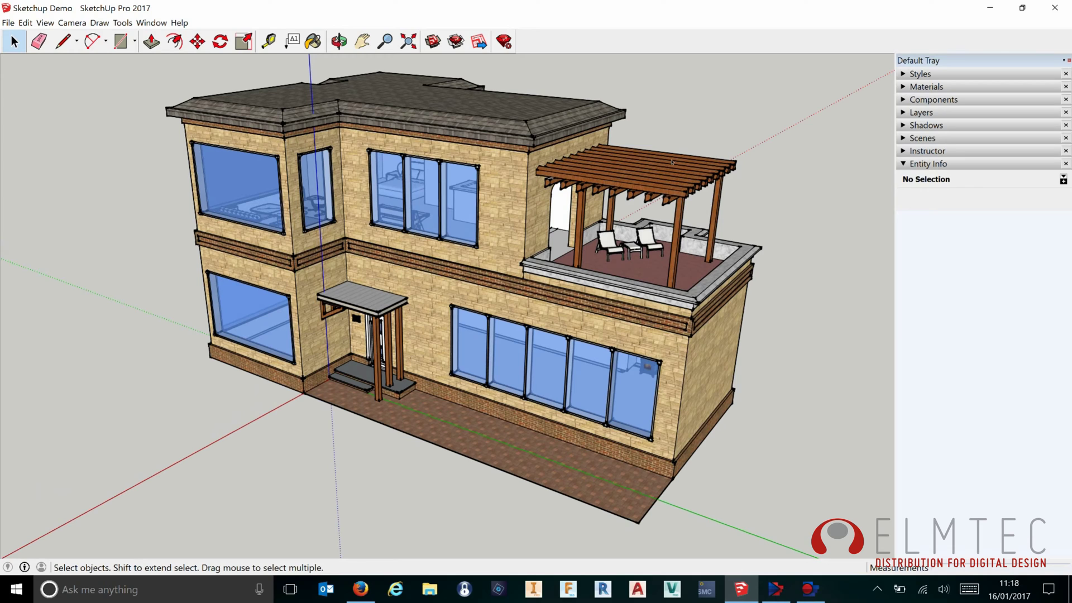
pyautogui.moveTo(736, 194); pyautogui.dragTo(360, 255, button='middle')
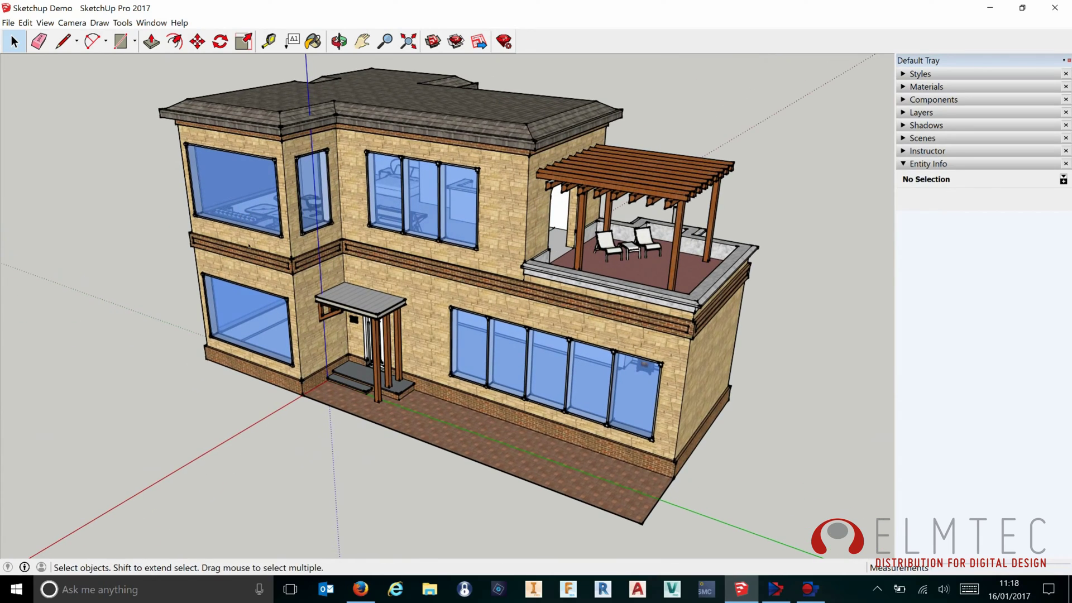
pyautogui.moveTo(249, 245); pyautogui.dragTo(704, 322, button='middle')
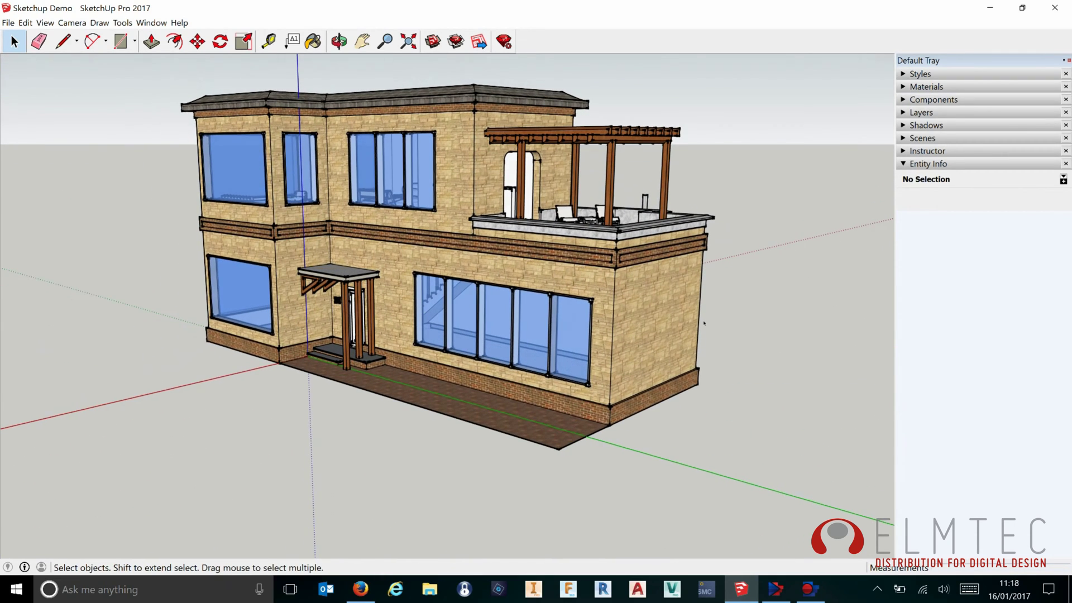
# Zoom in on the glazed opening's corner post and orbit around it.
pyautogui.scroll(6, 601, 302)
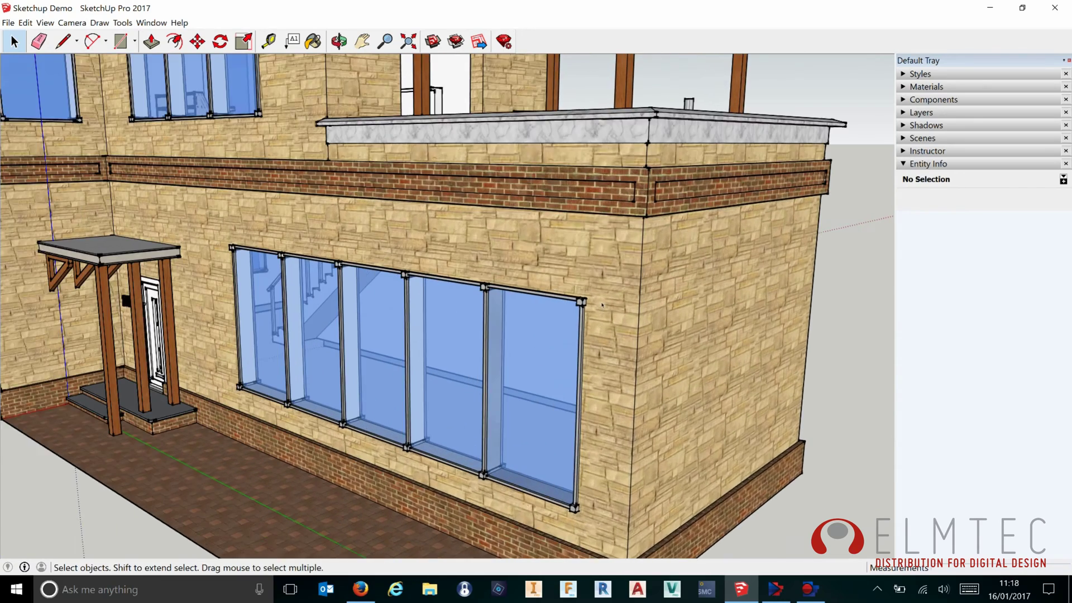
pyautogui.scroll(8, 595, 302)
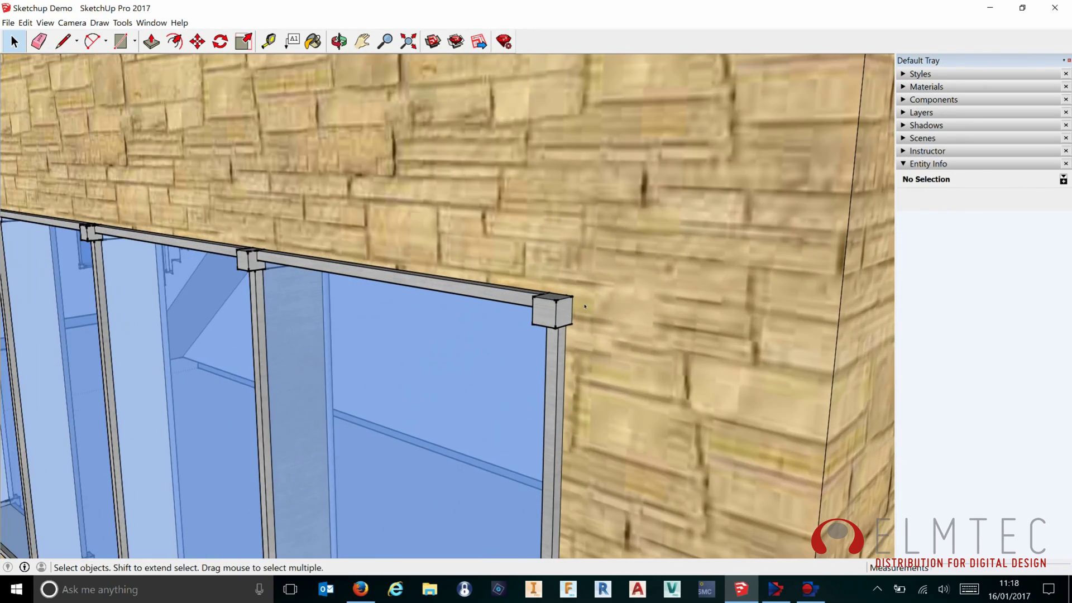
pyautogui.scroll(8, 585, 306)
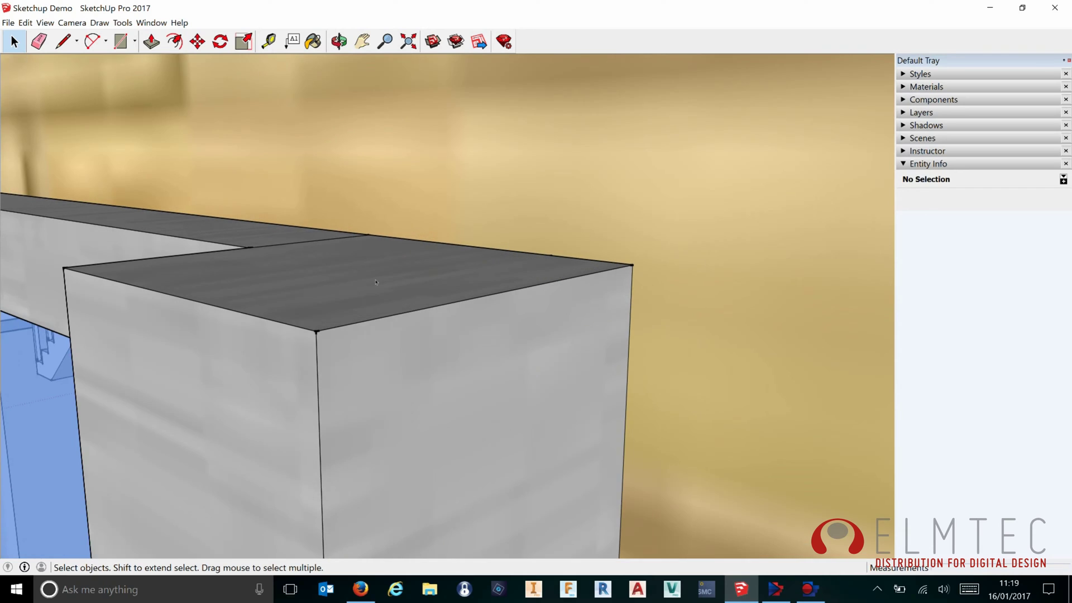
pyautogui.moveTo(376, 282); pyautogui.dragTo(514, 307, button='middle')
# Zoom back out and orbit to show the side wall and rooftop terrace.
pyautogui.scroll(-6, 514, 302)
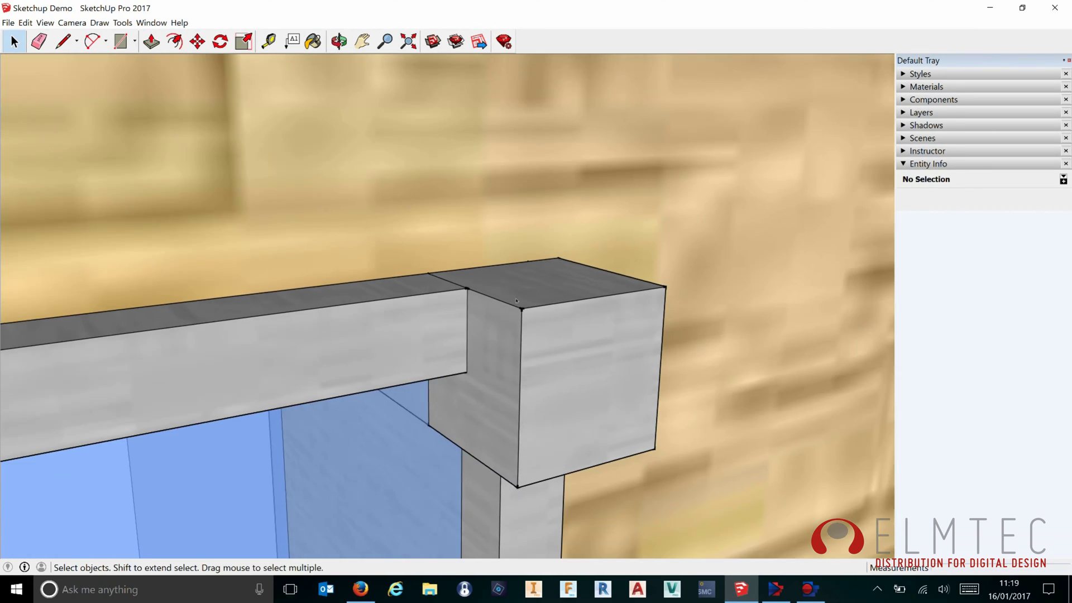
pyautogui.scroll(-8, 514, 289)
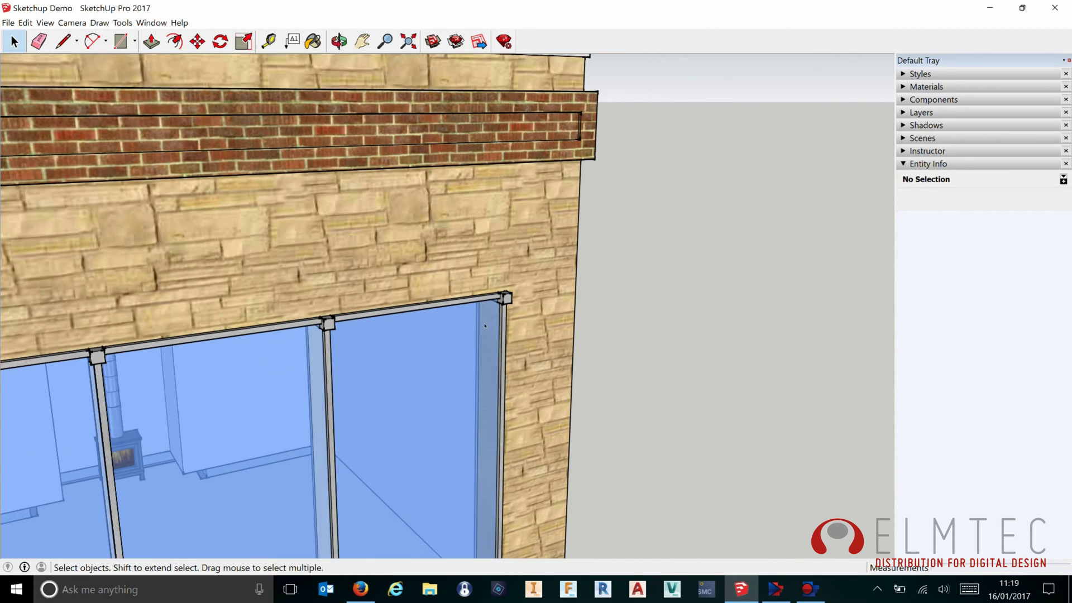
pyautogui.moveTo(464, 186); pyautogui.dragTo(441, 243, button='middle')
# Orbit around the house past the pergola terrace, finishing on a full view of the building.
pyautogui.scroll(2, 482, 243)
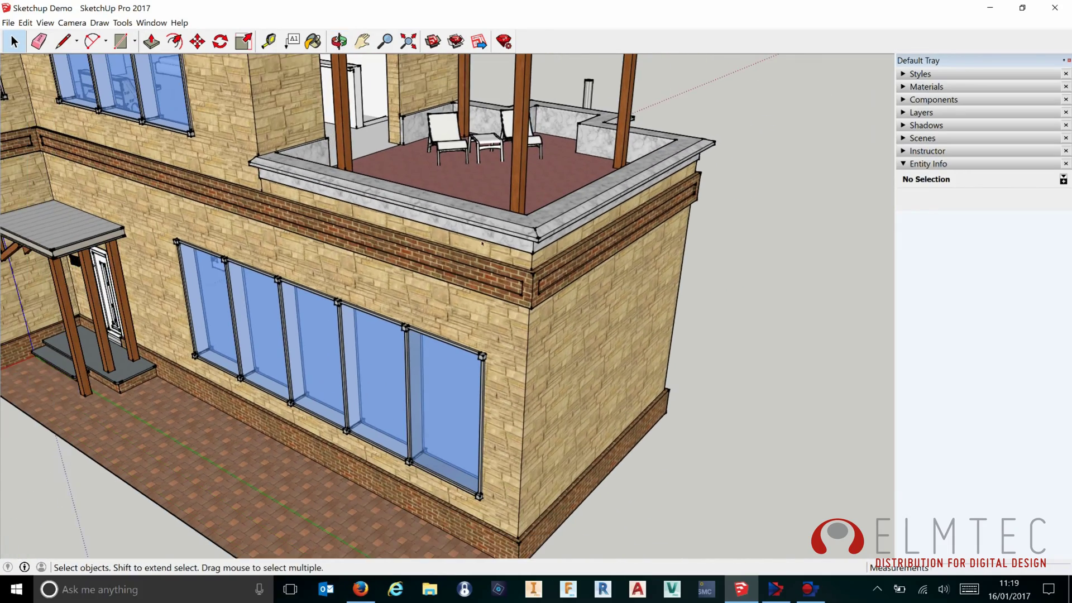
pyautogui.moveTo(358, 221); pyautogui.dragTo(508, 235, button='middle')
pyautogui.scroll(-4, 487, 275)
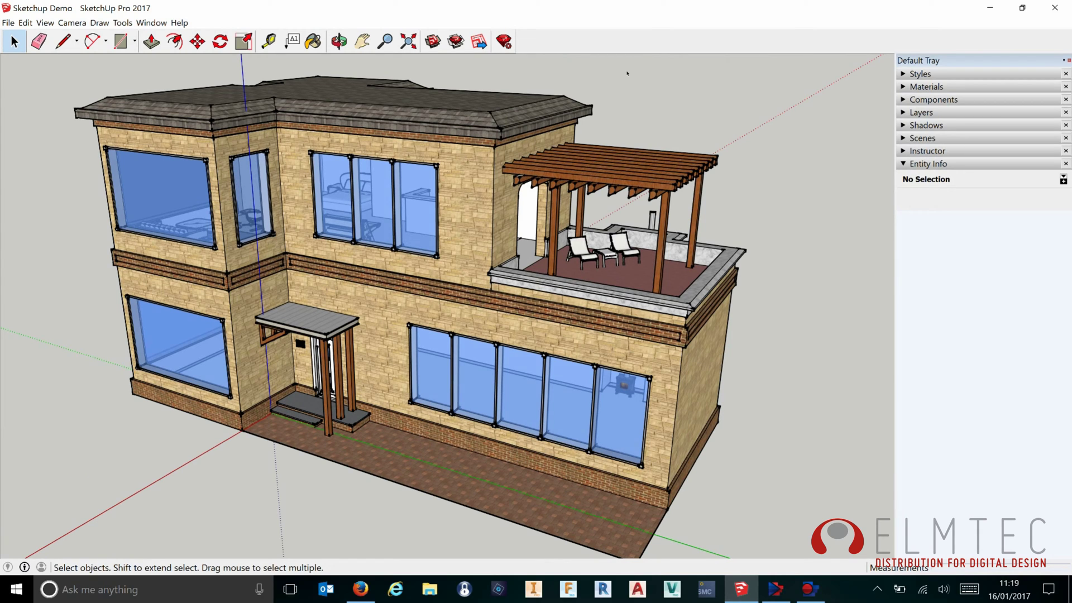
pyautogui.moveTo(630, 136); pyautogui.dragTo(683, 129, button='middle')
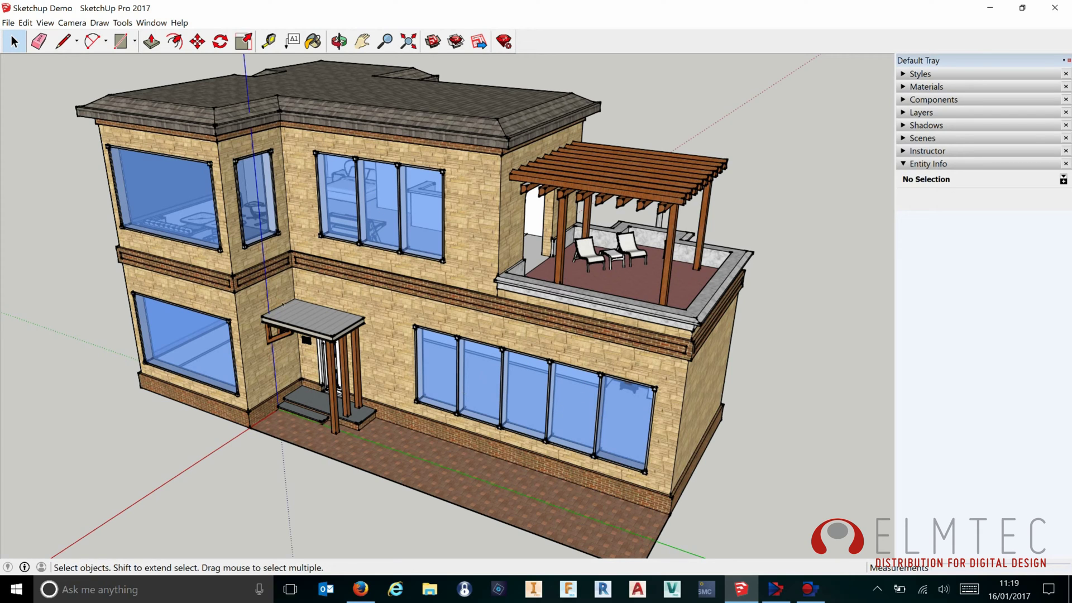
pyautogui.moveTo(283, 304); pyautogui.dragTo(330, 220, button='middle')
pyautogui.moveTo(661, 134); pyautogui.dragTo(805, 216, button='middle')
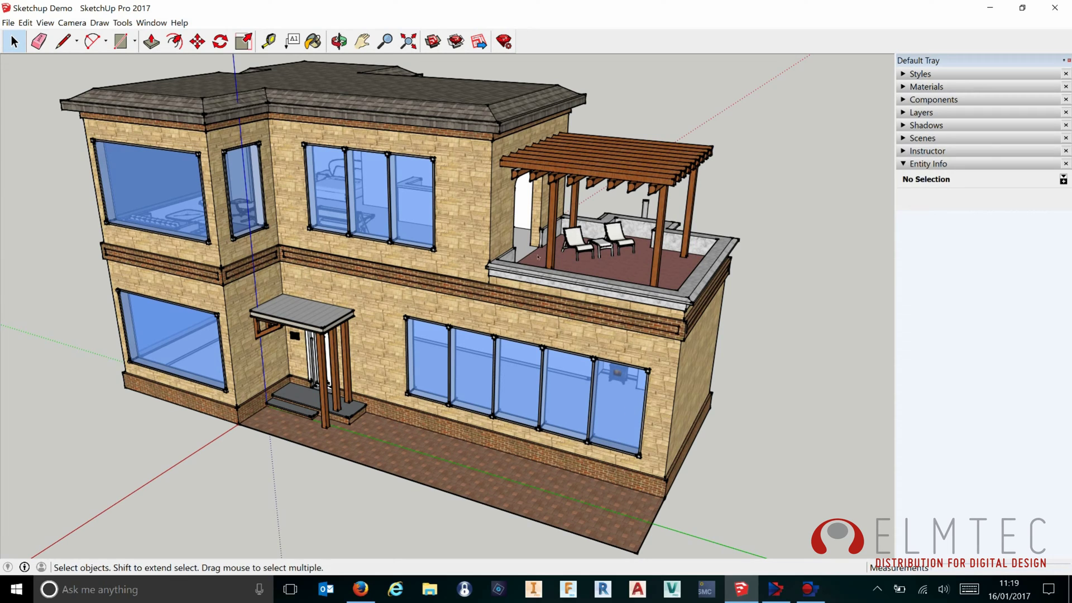
# Show the Architectural Design Style's Face settings, where Transparency quality is Faster, then orbit and zoom the house.
pyautogui.click(920, 74)
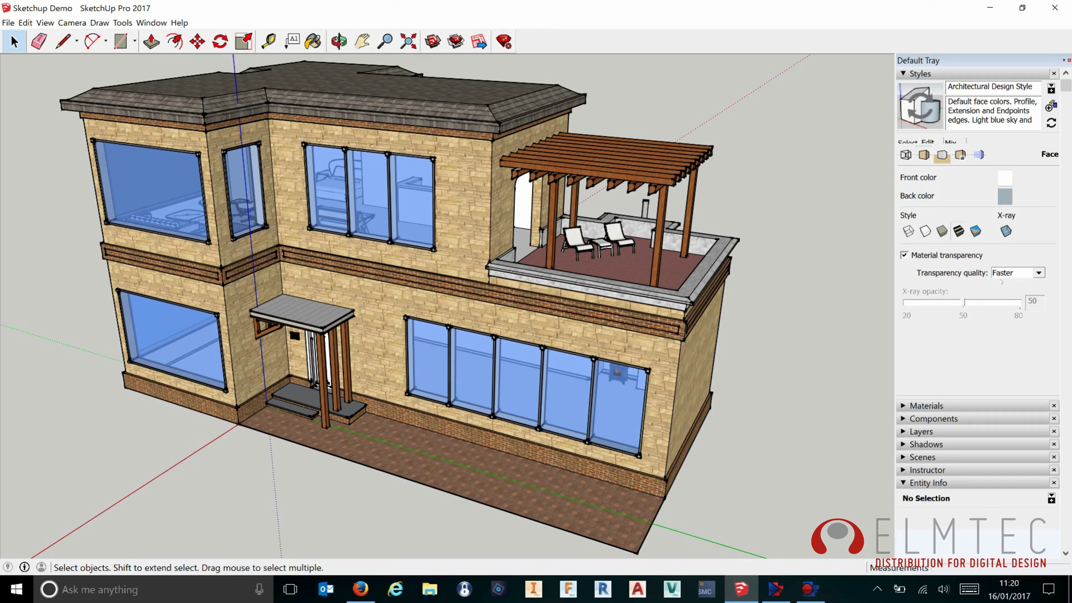
pyautogui.moveTo(514, 260); pyautogui.dragTo(524, 310, button='middle')
pyautogui.scroll(3, 476, 305)
pyautogui.scroll(-3, 476, 305)
pyautogui.scroll(1, 488, 308)
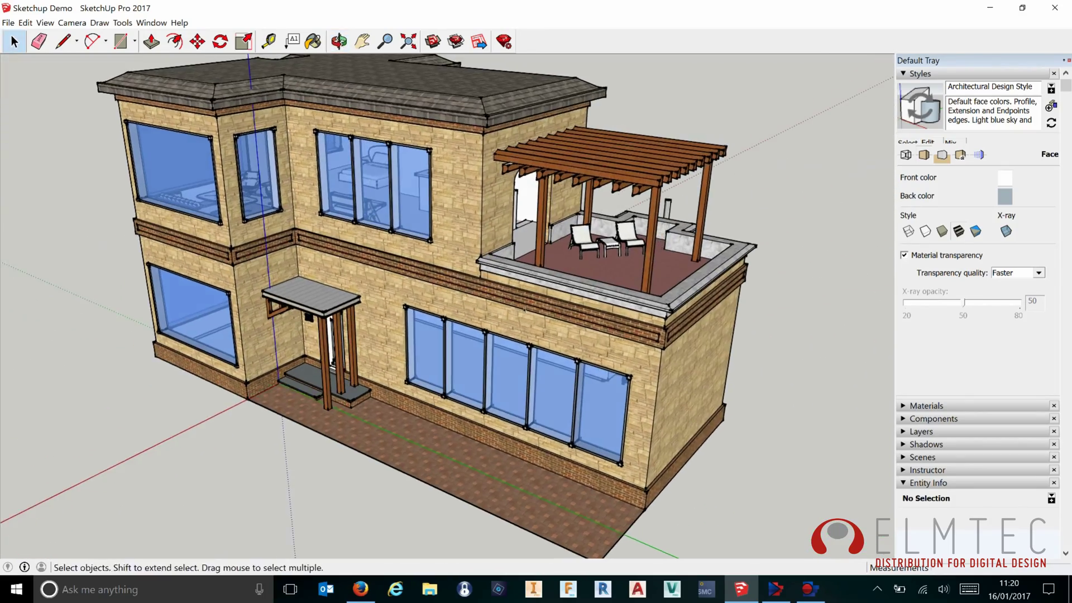
# Change Transparency quality to Nicer and orbit to view the glazed house's left side.
pyautogui.click(1038, 272)
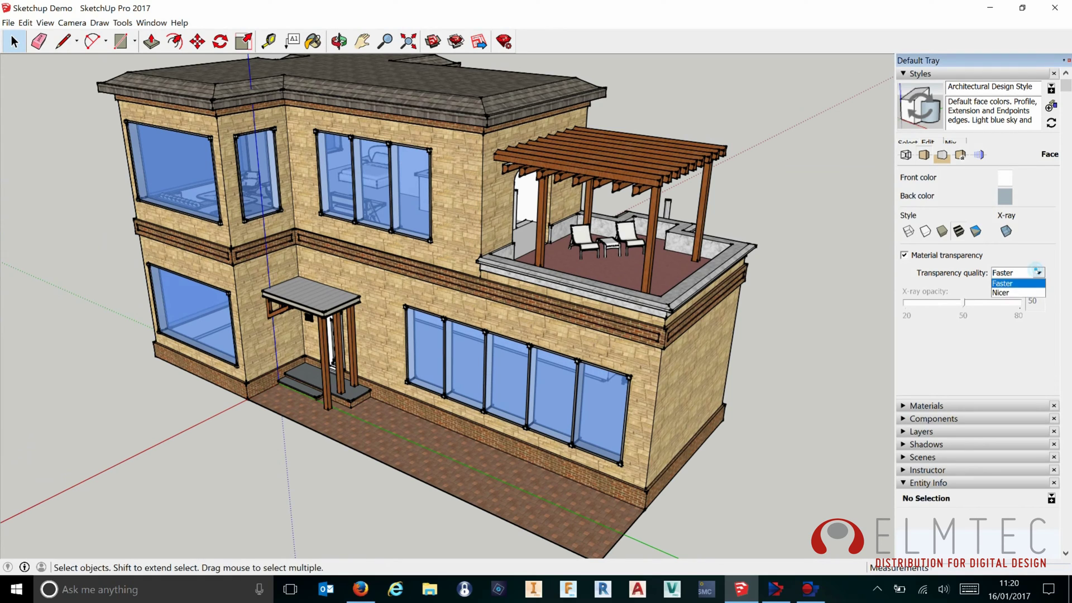
pyautogui.click(1014, 294)
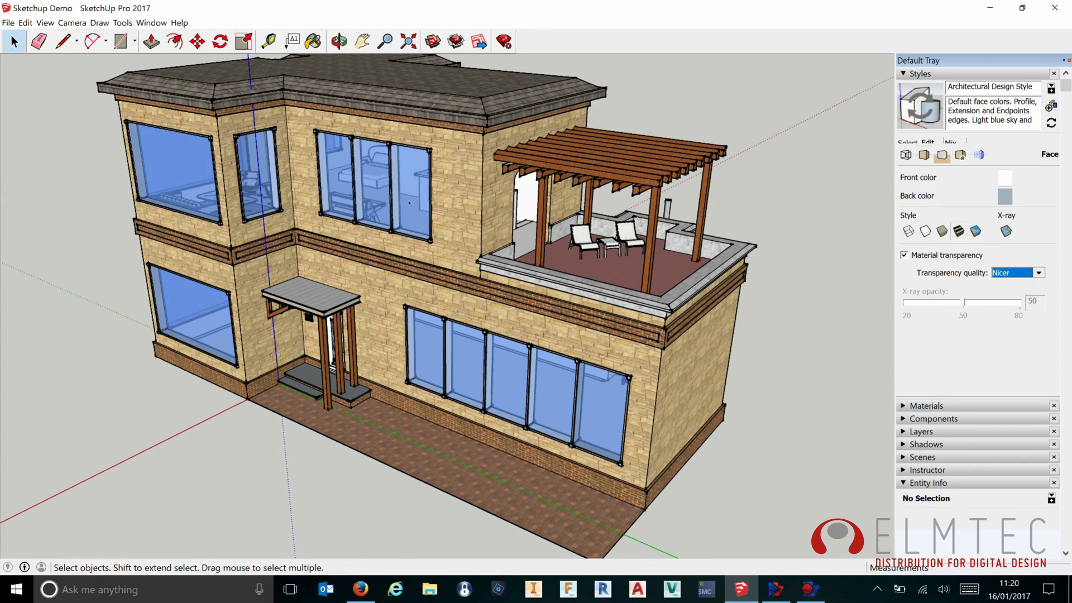
pyautogui.moveTo(262, 206); pyautogui.dragTo(429, 254, button='middle')
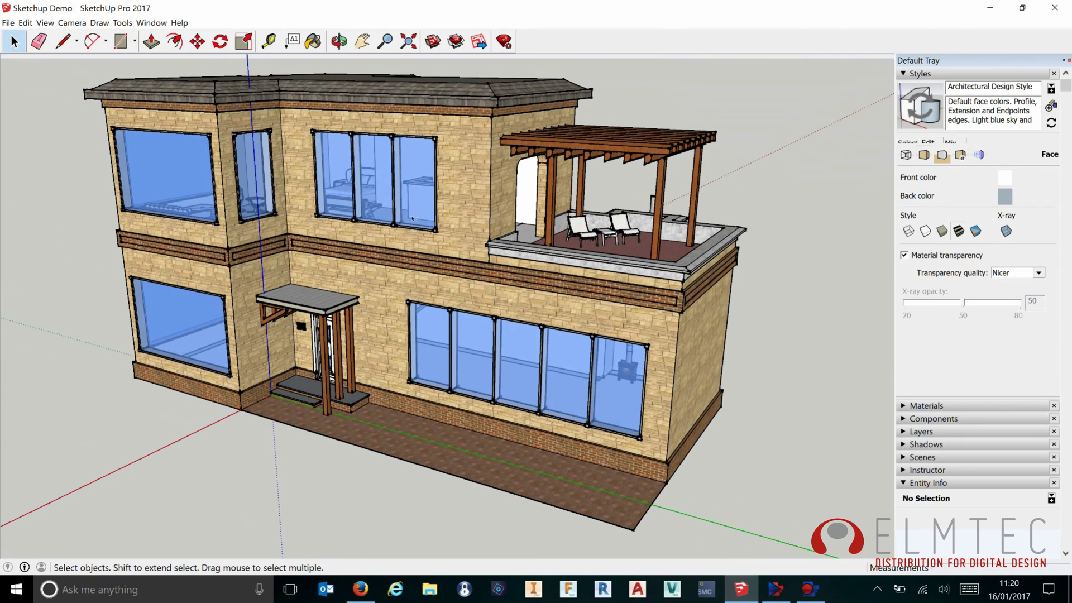
pyautogui.moveTo(413, 219); pyautogui.dragTo(373, 226, button='middle')
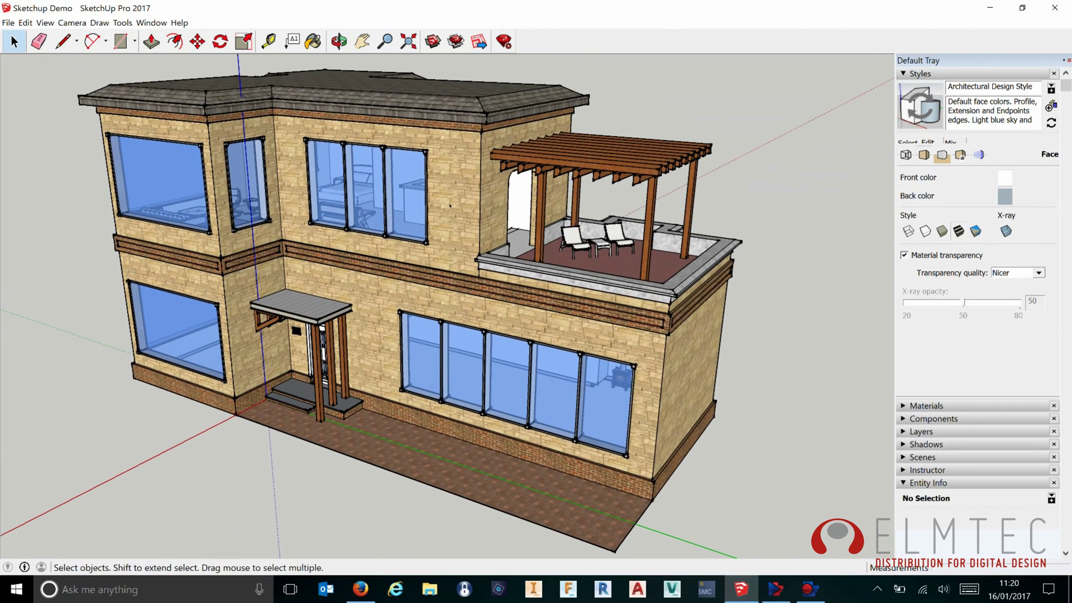
pyautogui.moveTo(449, 205); pyautogui.dragTo(413, 223, button='middle')
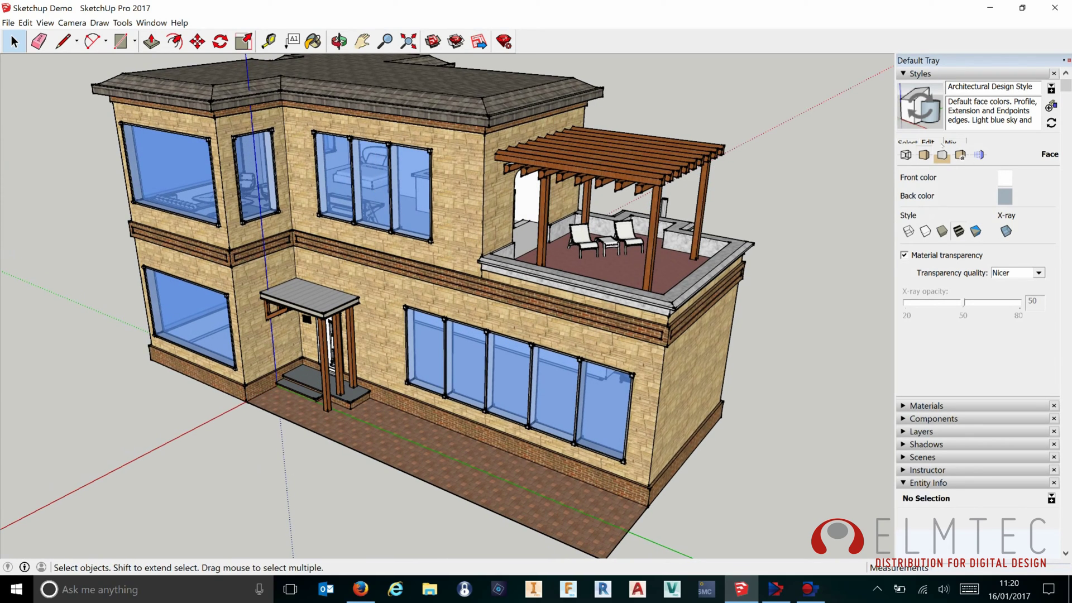
# Switch Transparency quality to Faster, orbit slightly, and confirm Faster is still selected.
pyautogui.click(1032, 273)
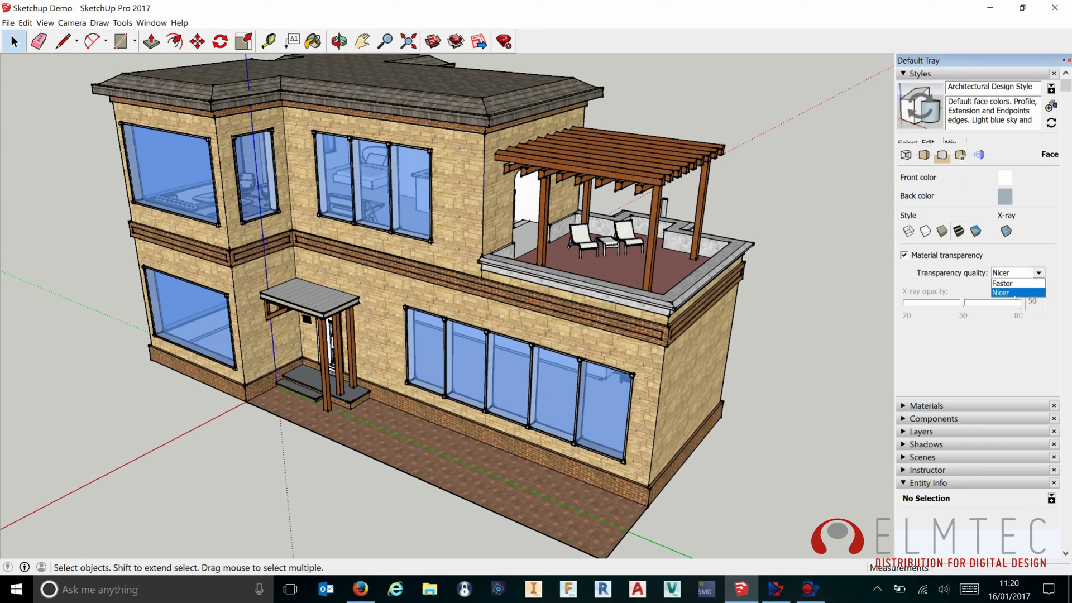
pyautogui.click(1013, 282)
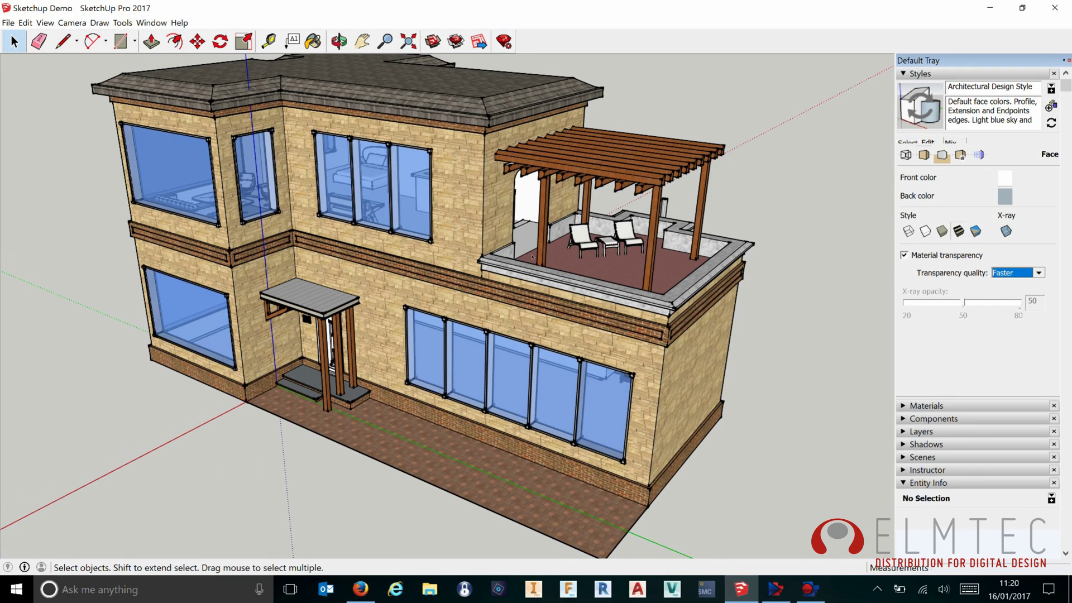
pyautogui.moveTo(519, 251); pyautogui.dragTo(492, 244, button='middle')
pyautogui.rightClick(493, 243)
pyautogui.click(570, 250)
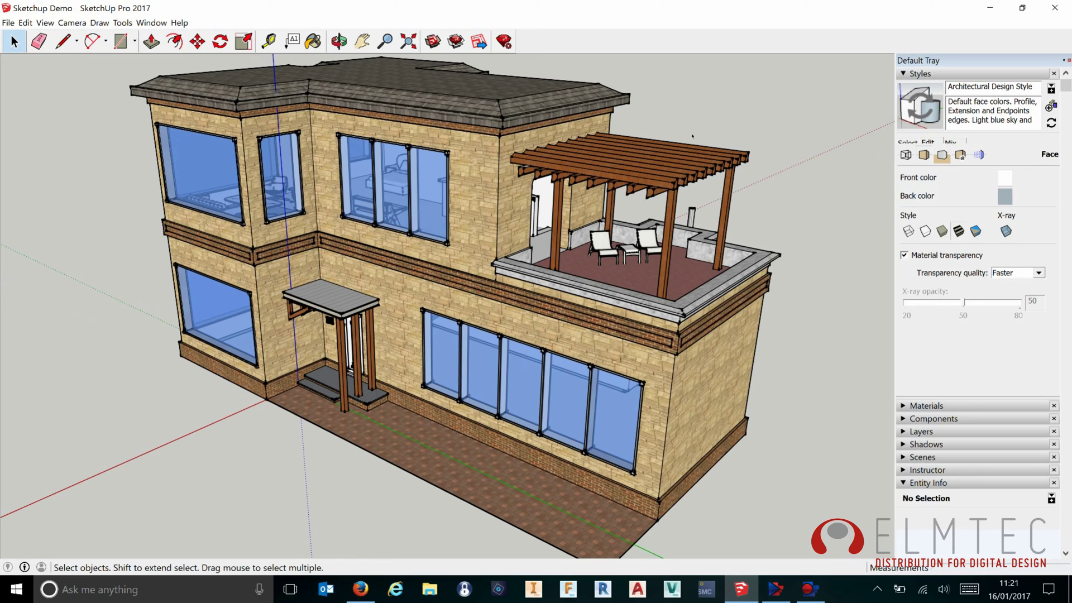
pyautogui.click(1029, 273)
pyautogui.click(1013, 280)
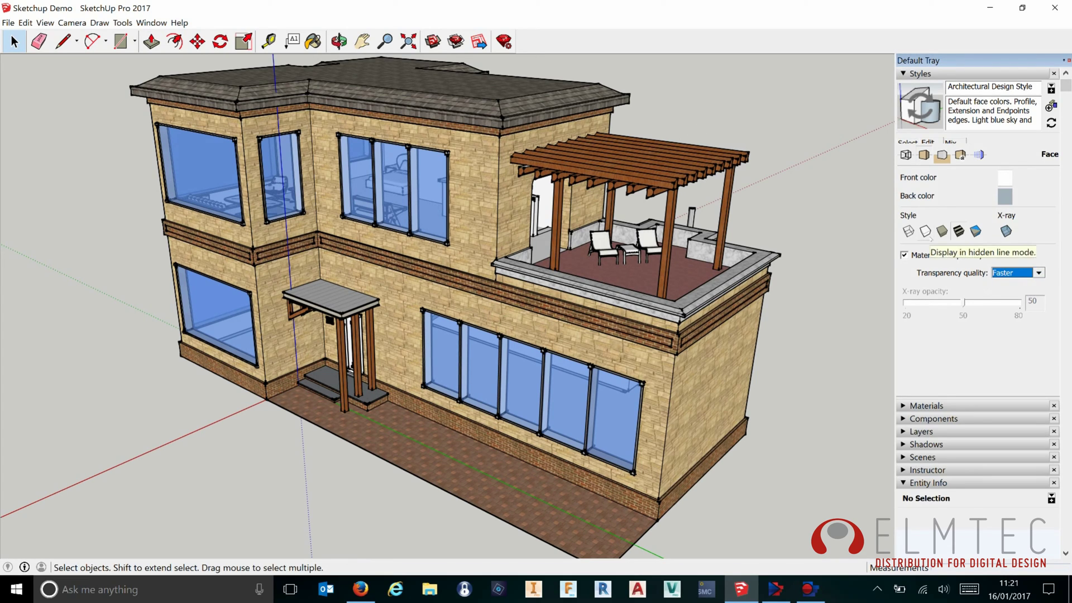